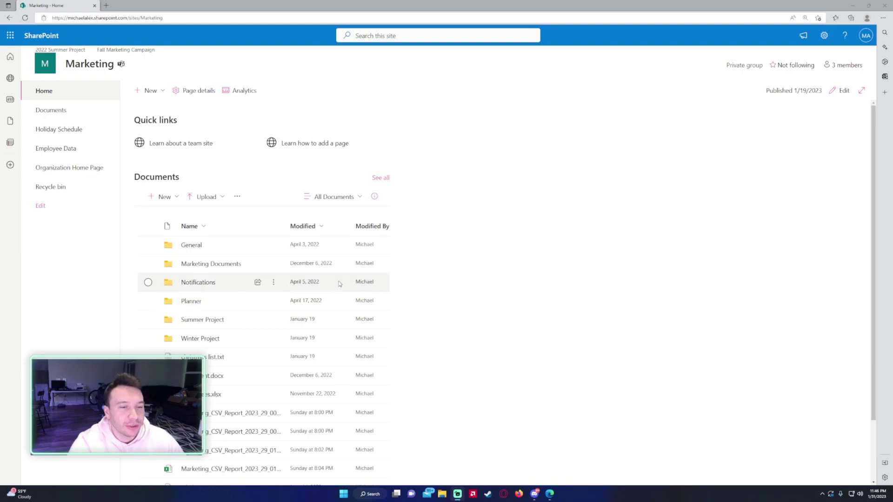
Zoom the Marketing home page in to 150% with Ctrl+Plus
key("ctrl+plus")
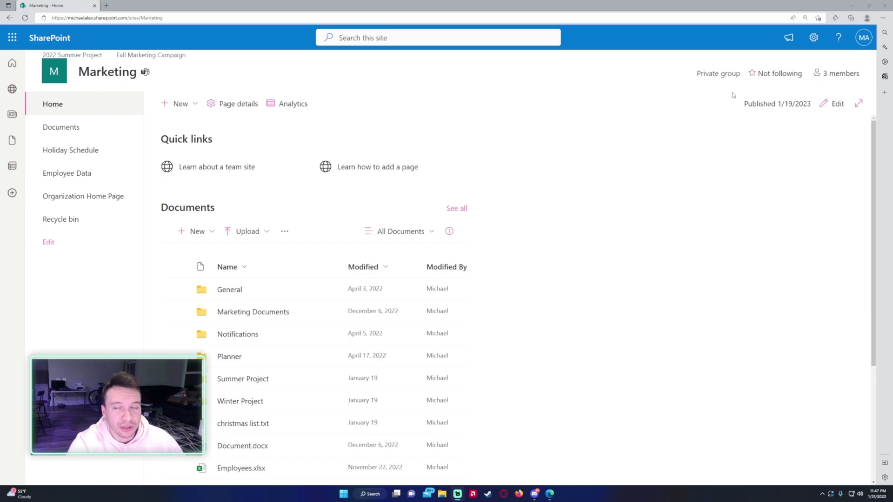
Go to the Marketing site's Site contents page through the Settings gear menu
left_click(814, 37)
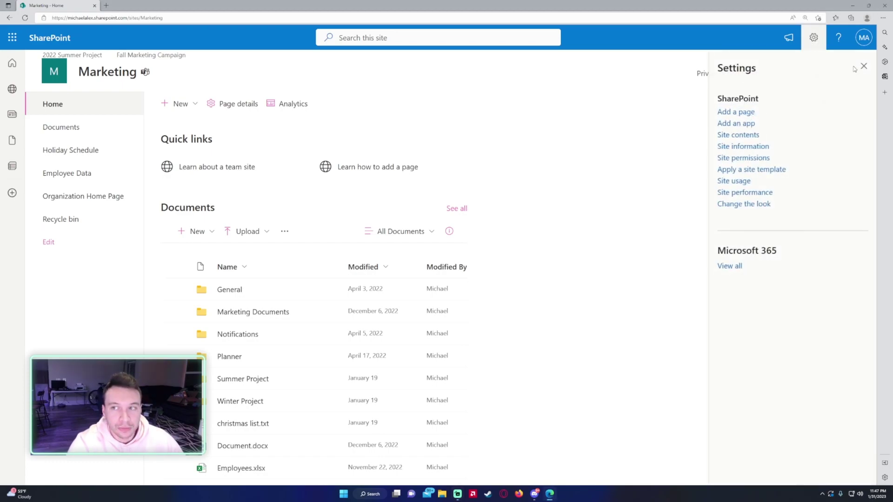
left_click(638, 92)
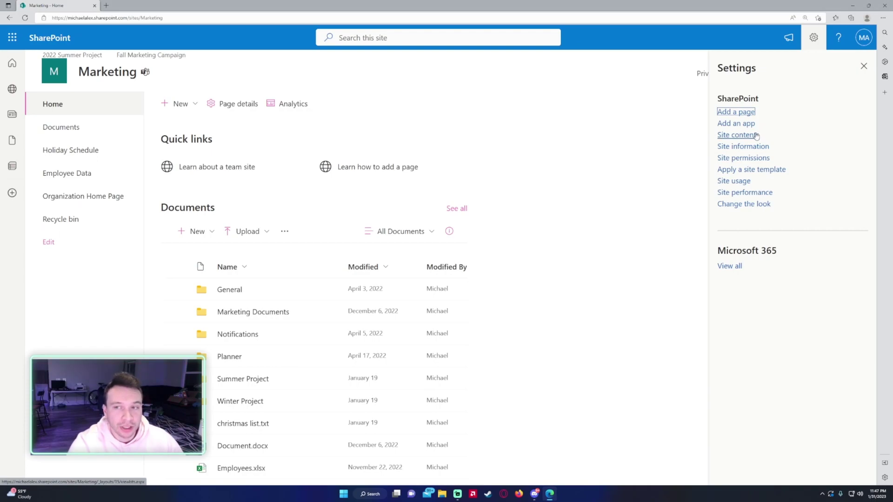
left_click(740, 136)
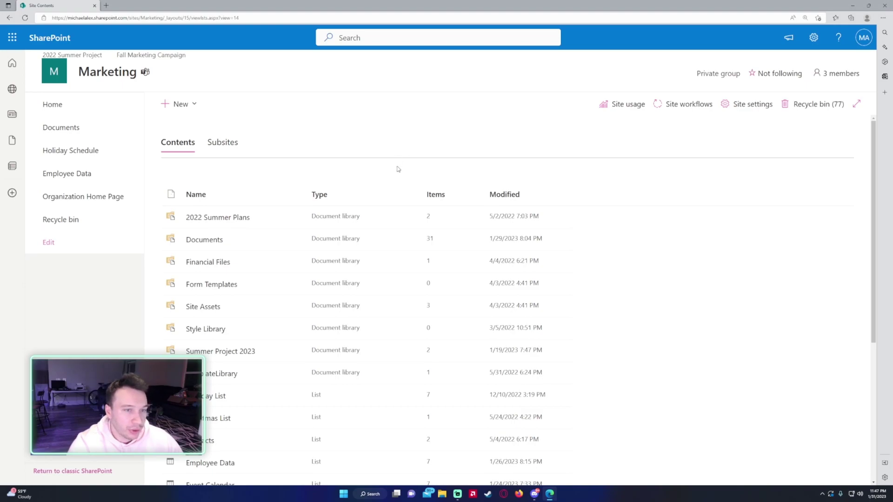
scroll(399, 169, "down", 5)
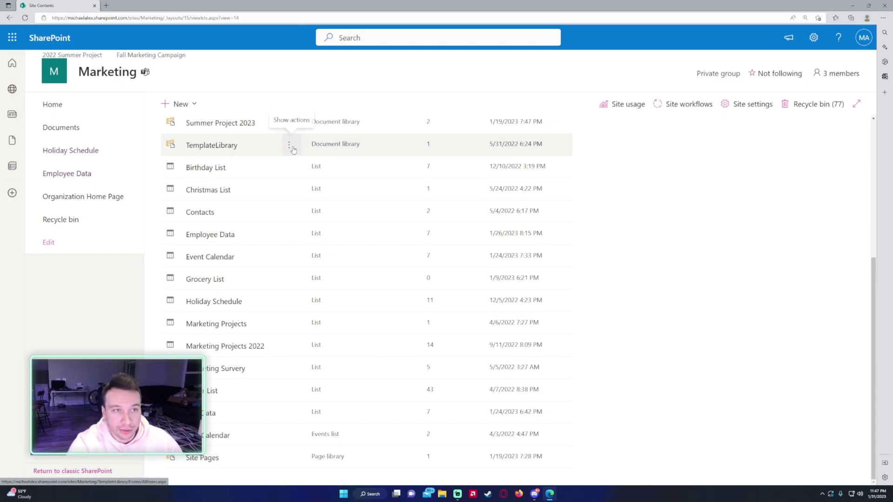
scroll(257, 251, "up", 5)
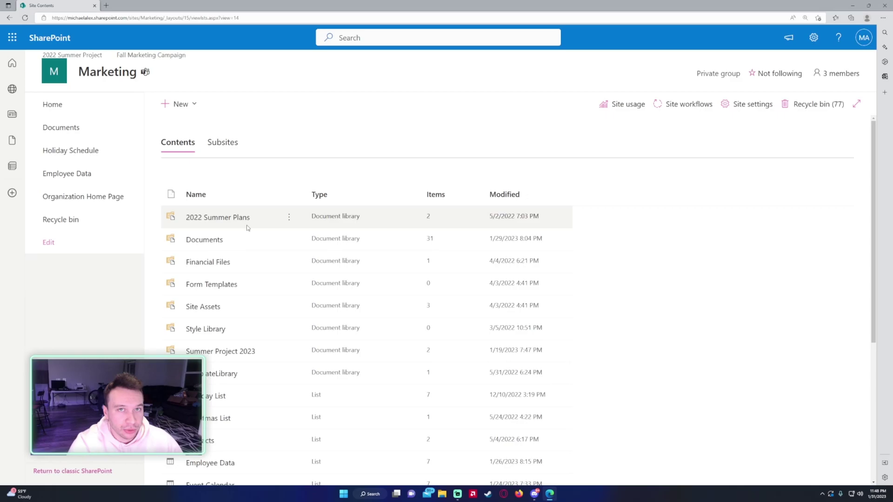
right_click(225, 219)
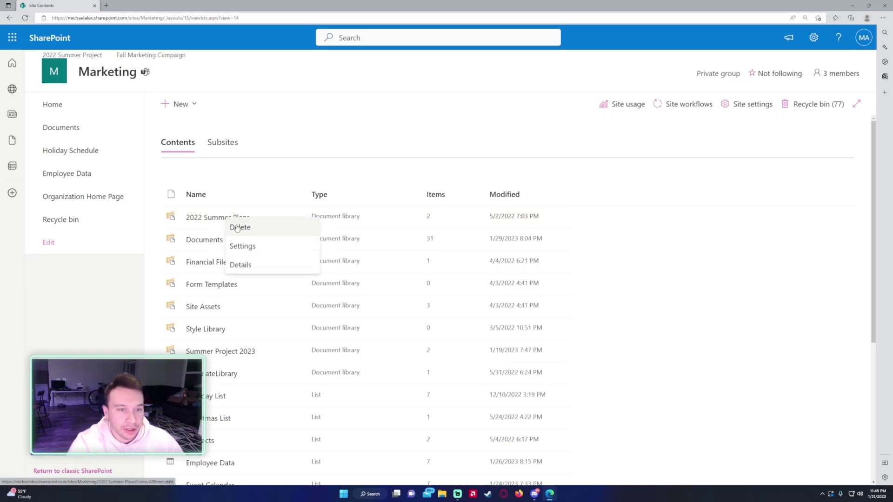
key("Escape")
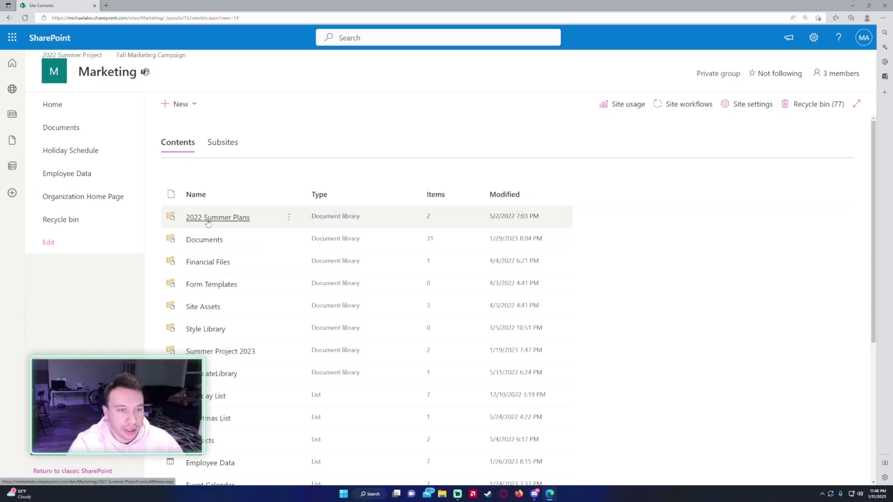
left_click(208, 218)
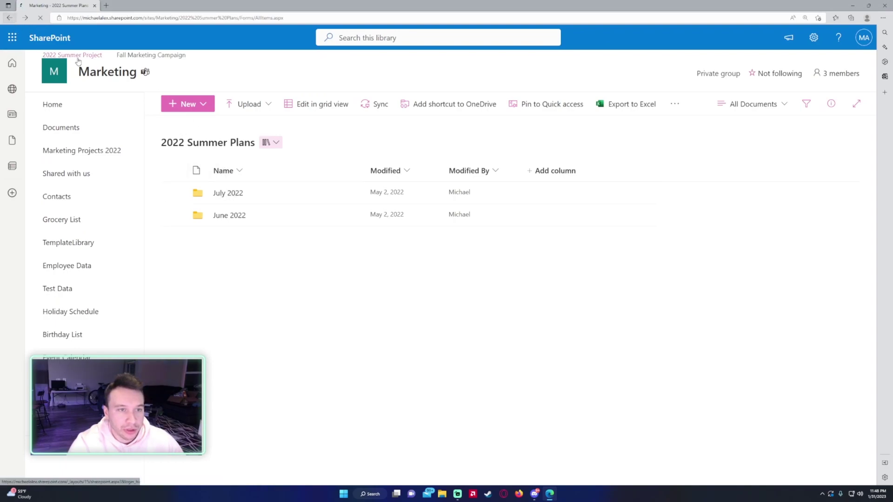
left_click(26, 18)
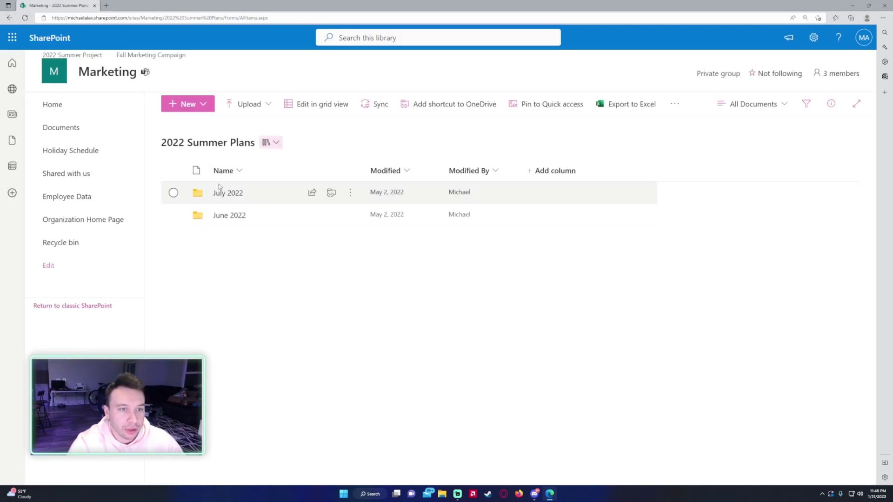
left_click(227, 193)
key("alt+Left")
left_click(220, 213)
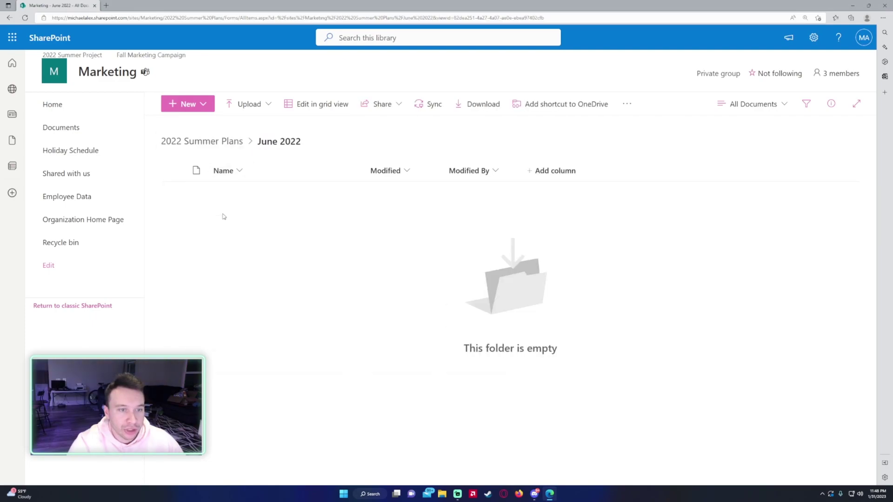
left_click(208, 143)
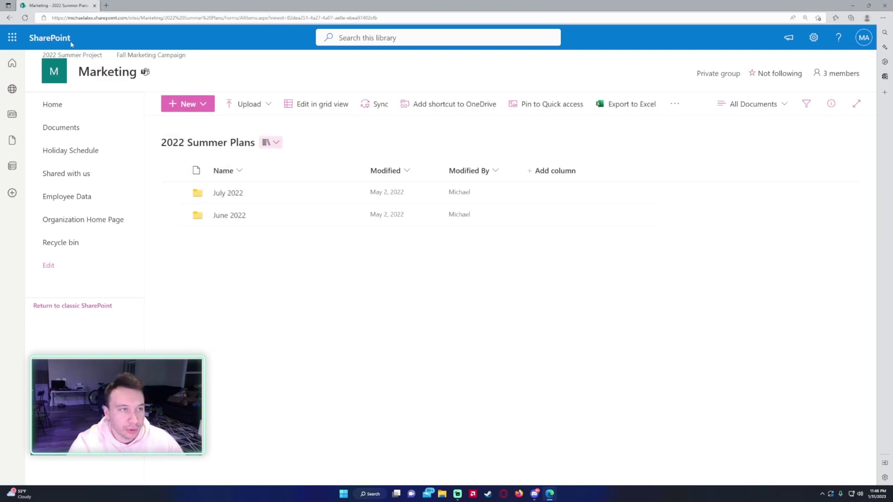
left_click(10, 18)
left_click(12, 18)
left_click(10, 18)
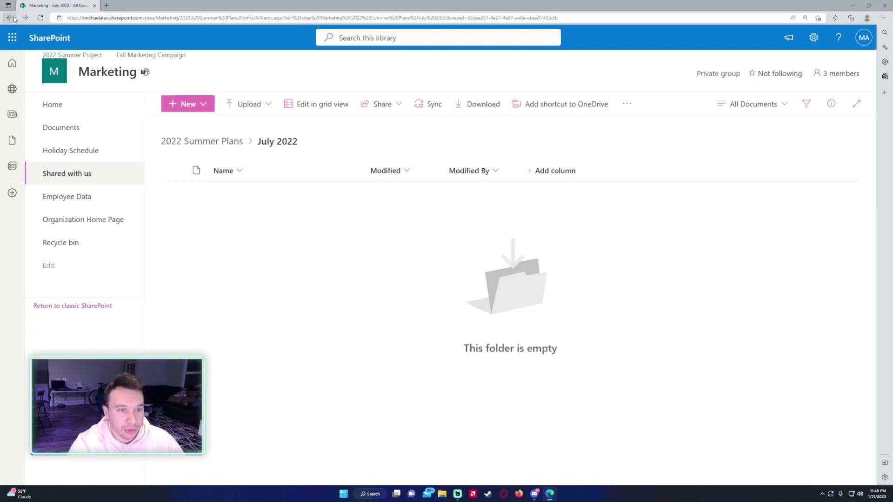
left_click(14, 20)
Delete the 2022 Summer Plans library from the site contents
left_click(13, 20)
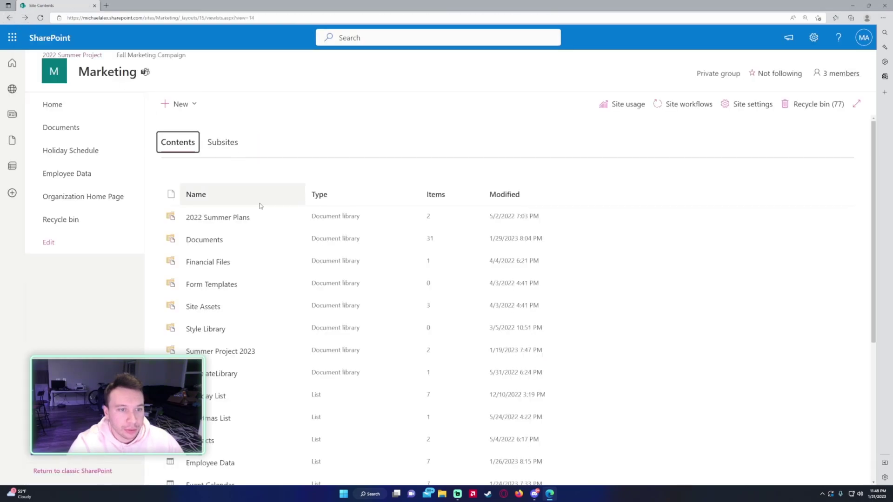
left_click(287, 218)
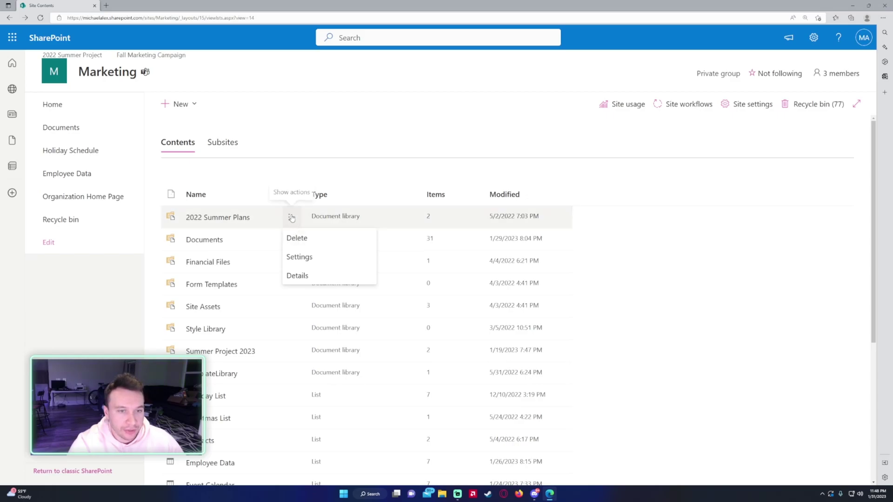
left_click(302, 240)
left_click(502, 295)
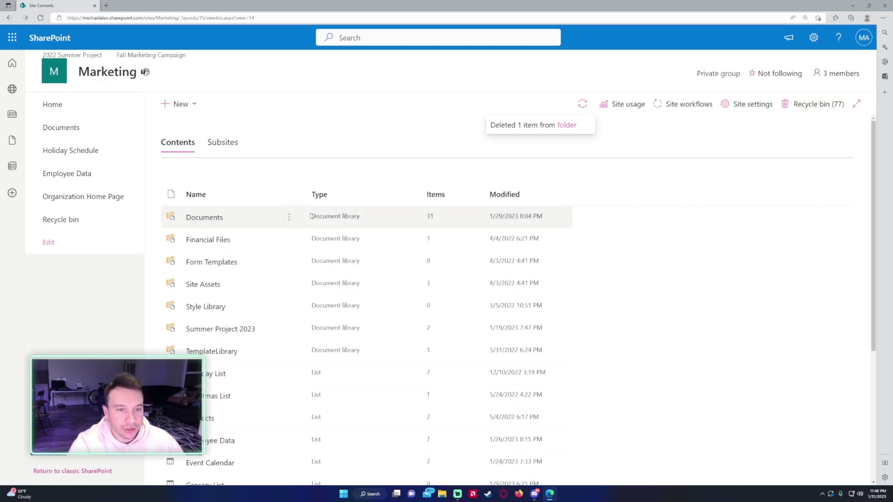
Delete the Financial Files library, leaving Documents and Form Templates in place
left_click(288, 217)
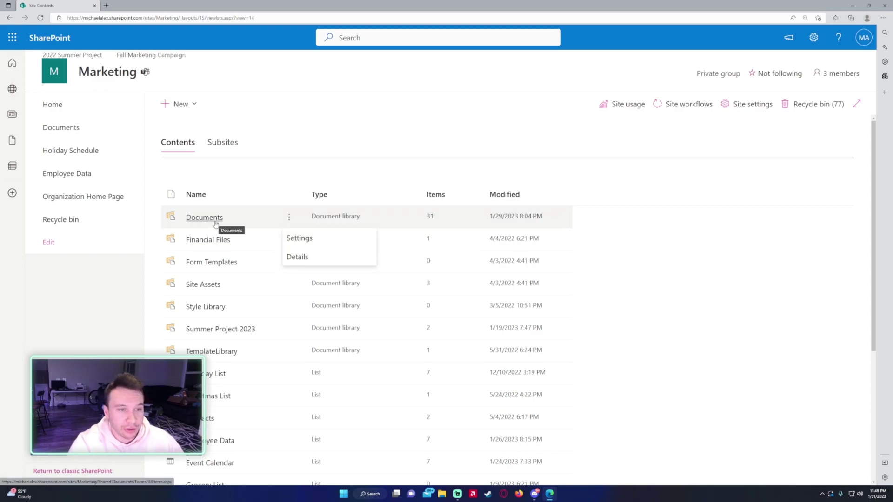
left_click(269, 171)
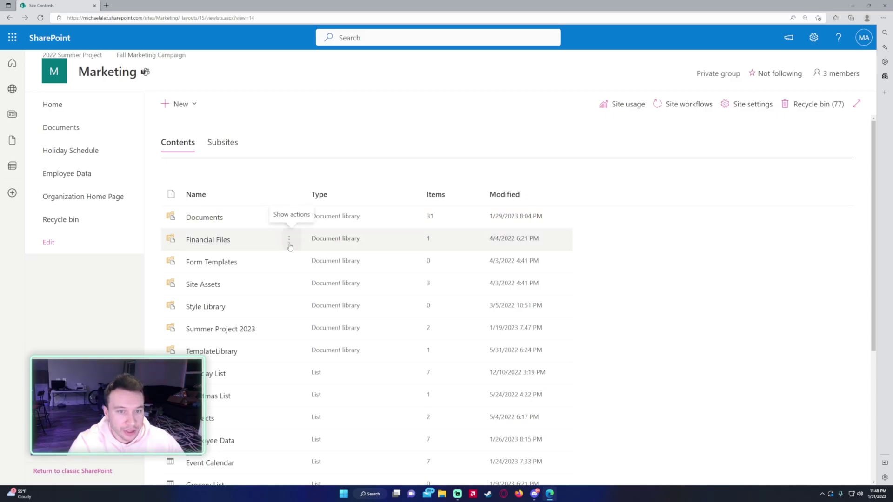
left_click(289, 239)
left_click(299, 260)
left_click(498, 295)
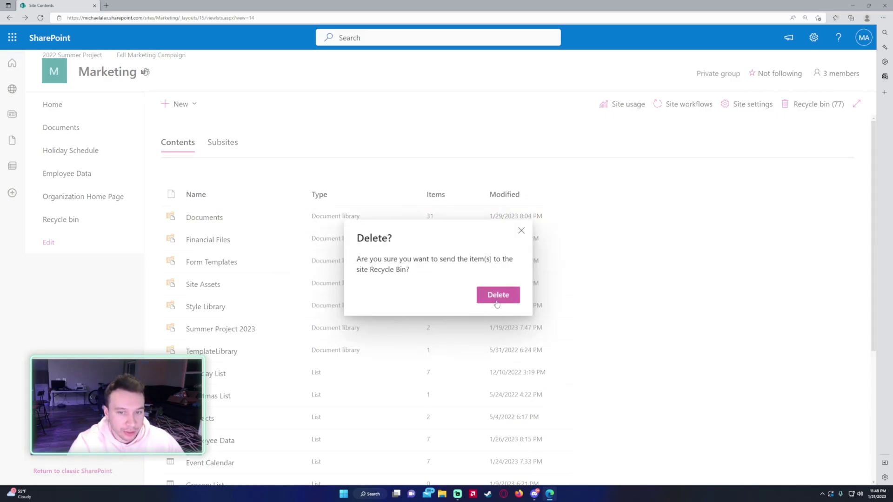
left_click(290, 240)
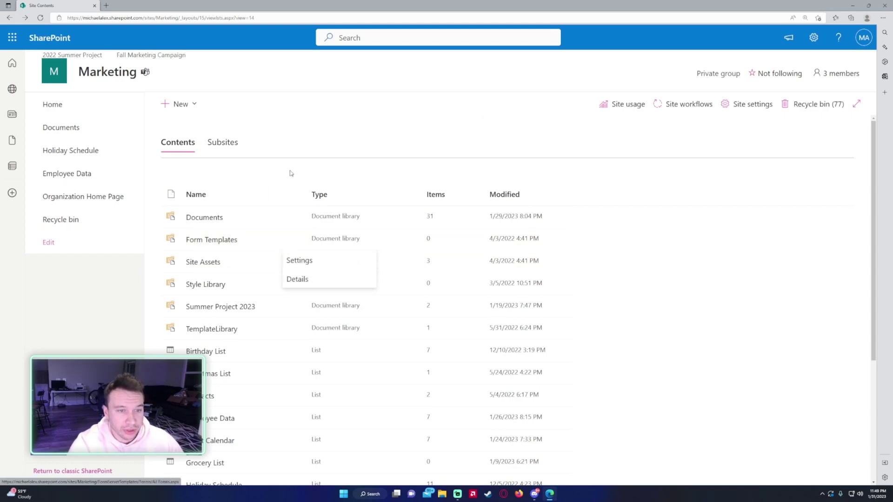
Keep Form Templates and review the Site Assets library, previewing the site icon image
left_click(289, 174)
left_click(289, 261)
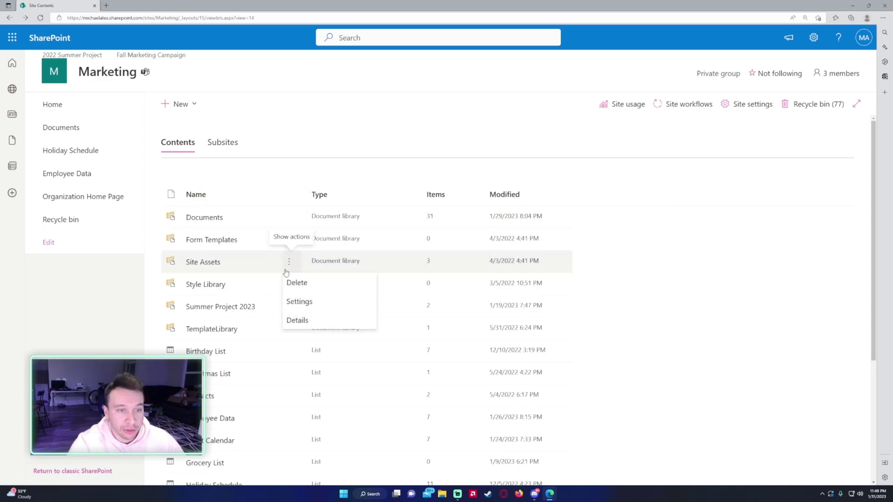
left_click(207, 262)
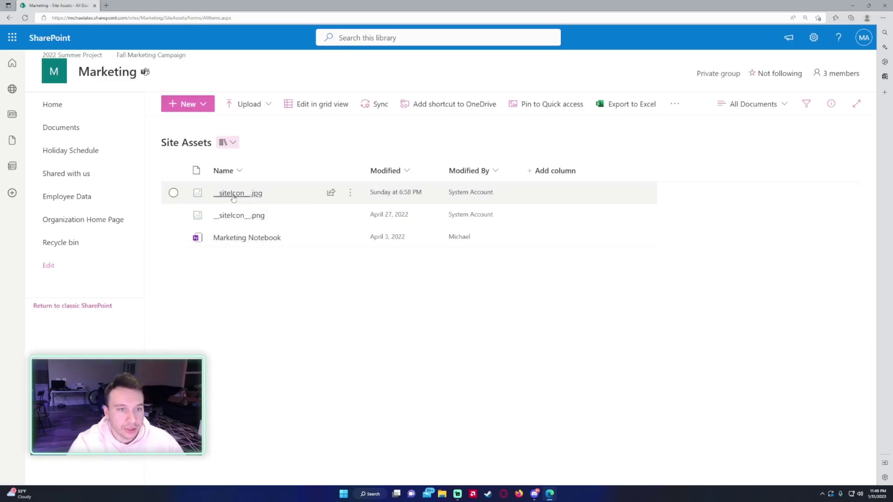
left_click(235, 193)
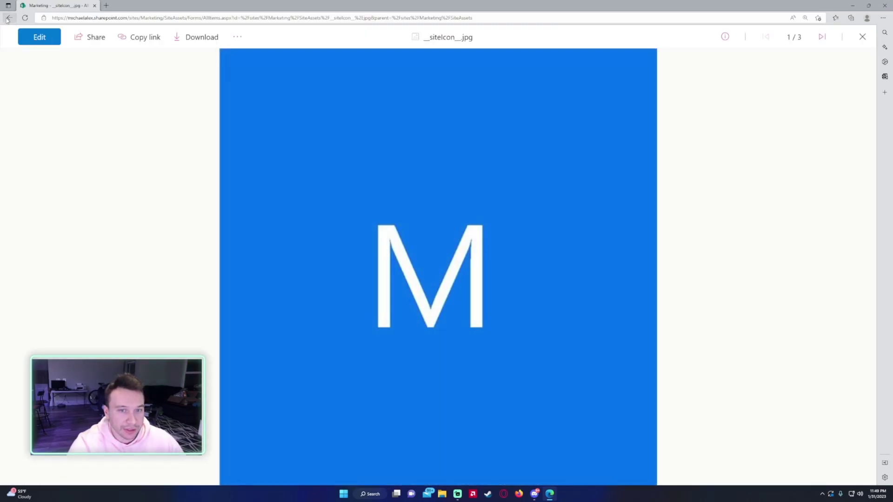
left_click(9, 18)
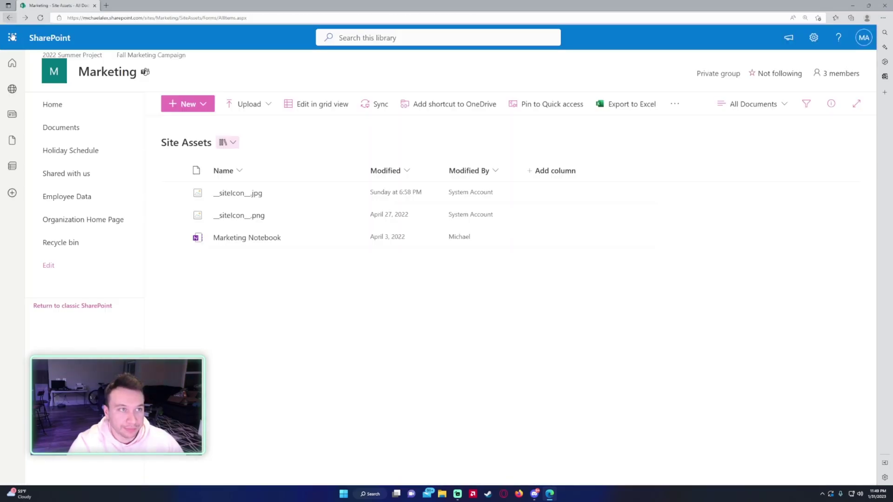
left_click(9, 18)
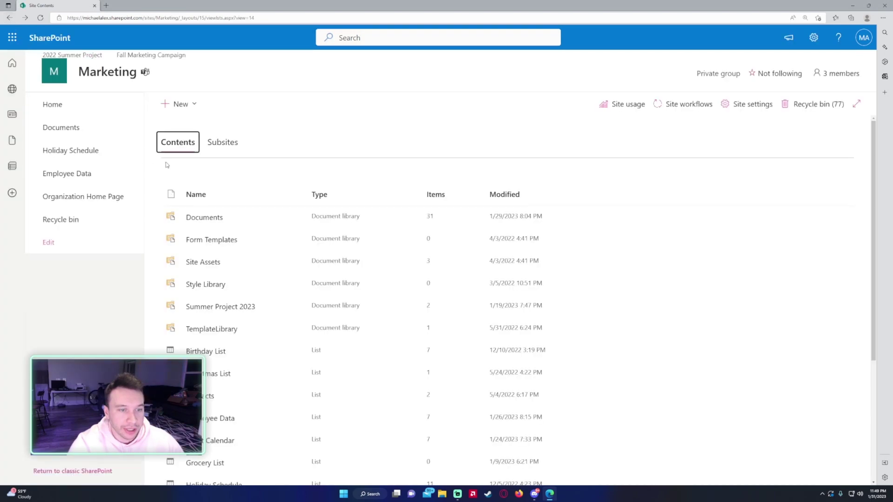
Leave Style Library and delete the Summer Project 2023 library
left_click(289, 288)
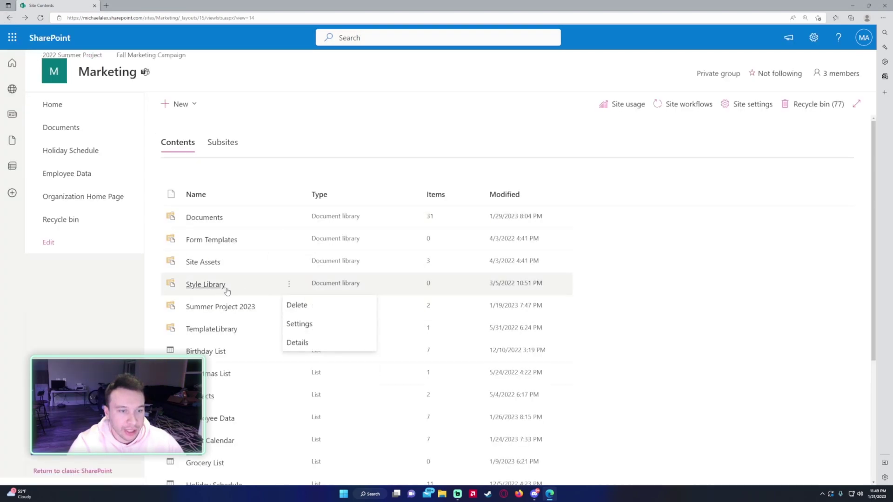
left_click(188, 306)
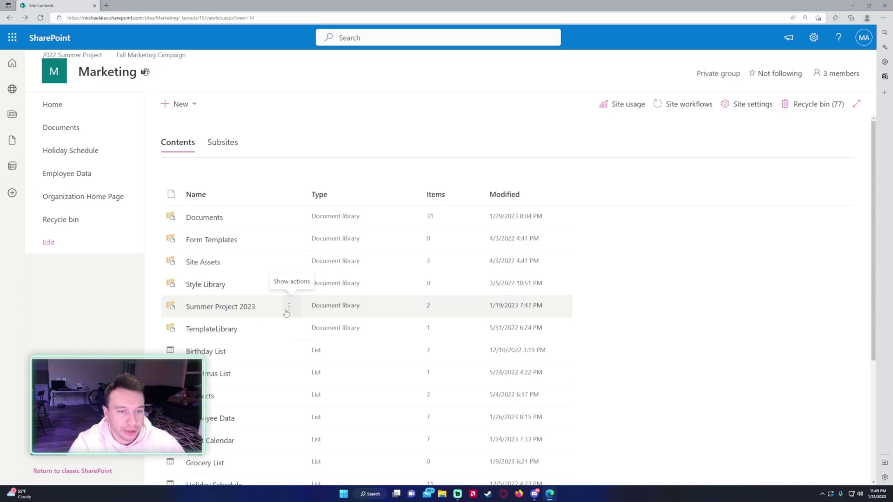
left_click(289, 307)
left_click(297, 328)
left_click(496, 297)
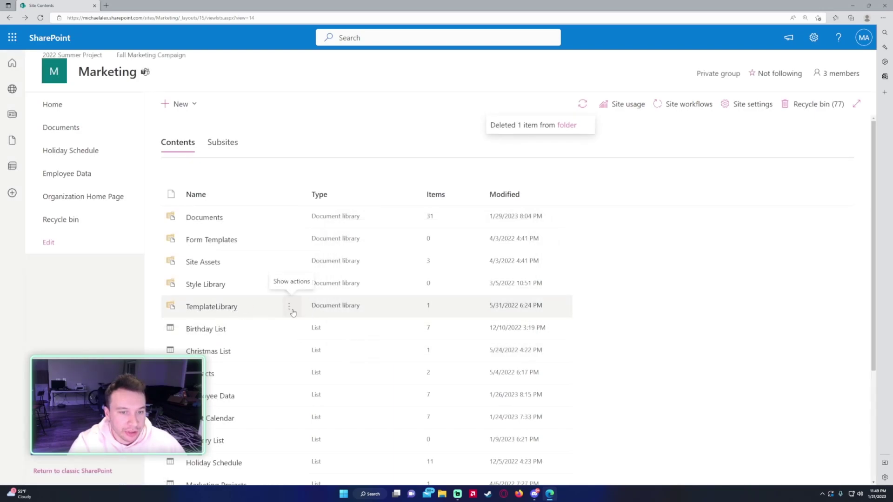
Check the contents of TemplateLibrary and Documents, then return to site contents
left_click(289, 306)
left_click(211, 306)
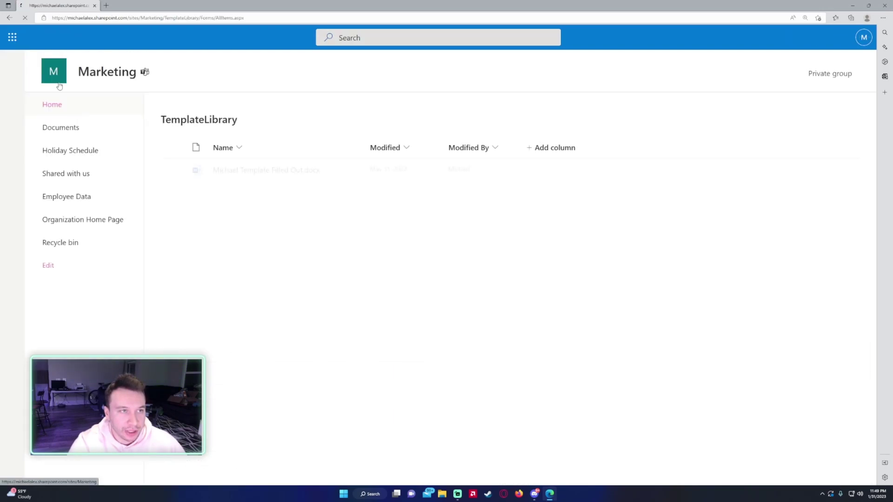
left_click(9, 19)
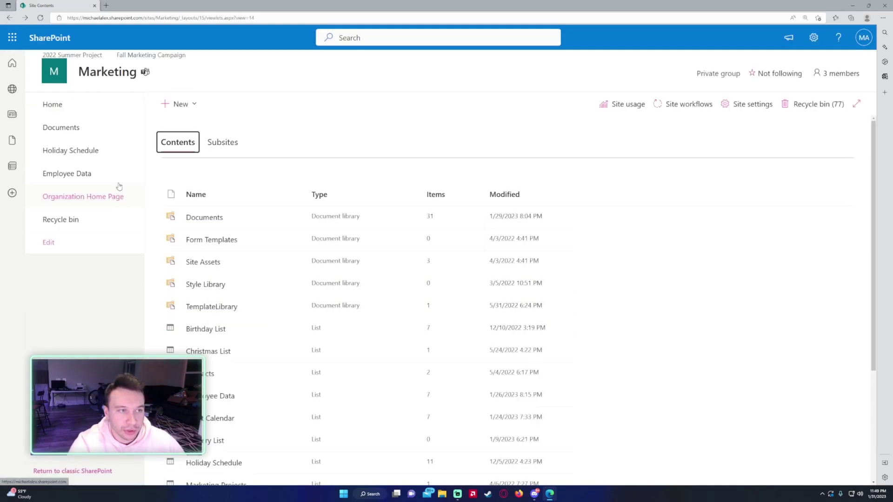
left_click(114, 127)
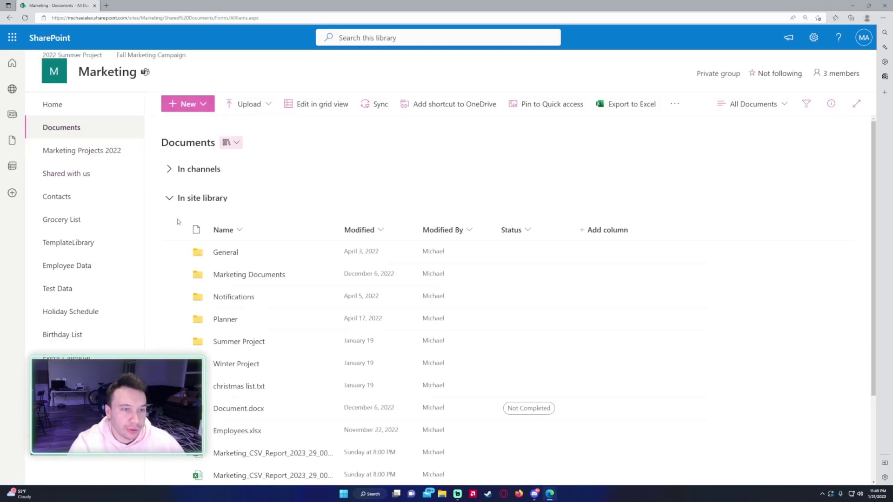
left_click(203, 109)
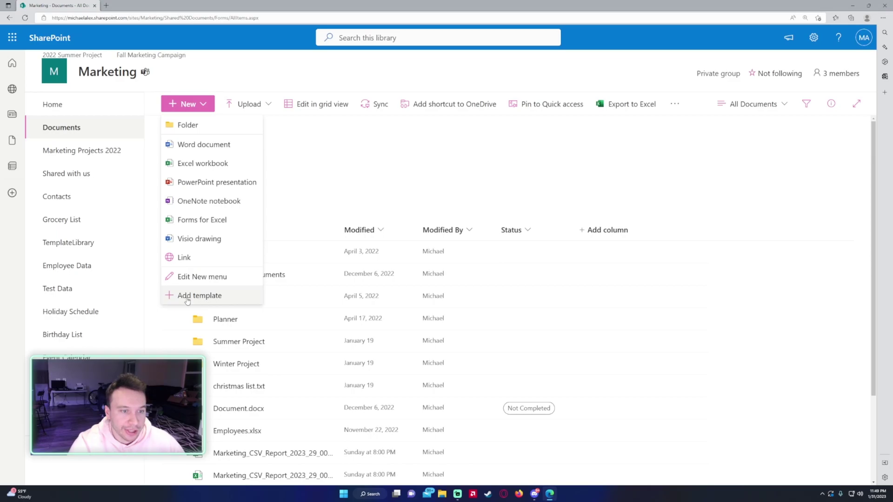
left_click(10, 18)
Delete the Christmas List, Contacts and Grocery List lists
scroll(208, 211, "down", 2)
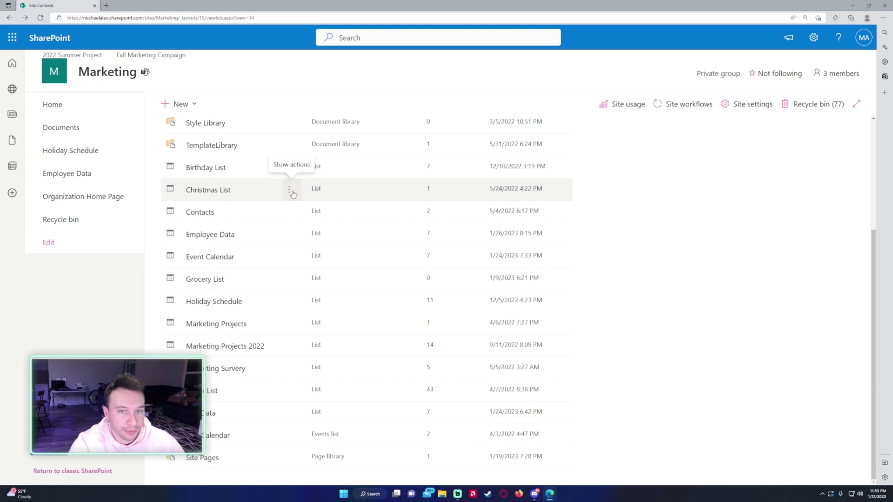
left_click(292, 192)
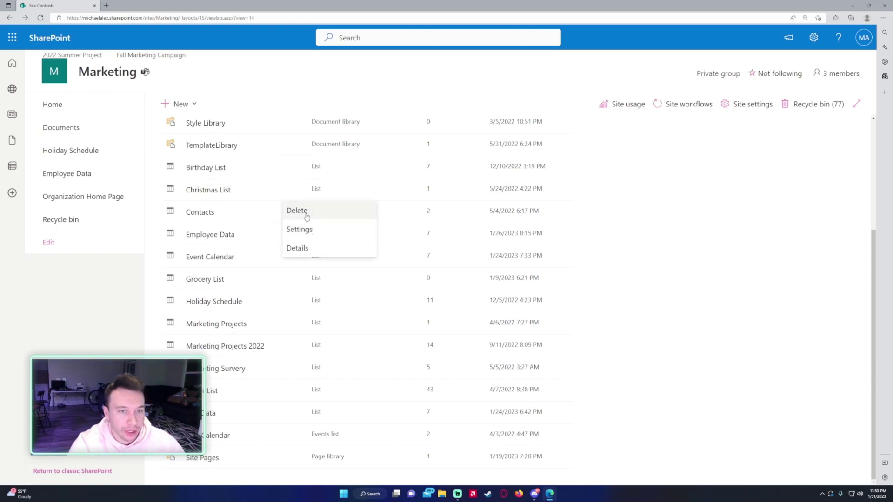
left_click(307, 217)
left_click(505, 296)
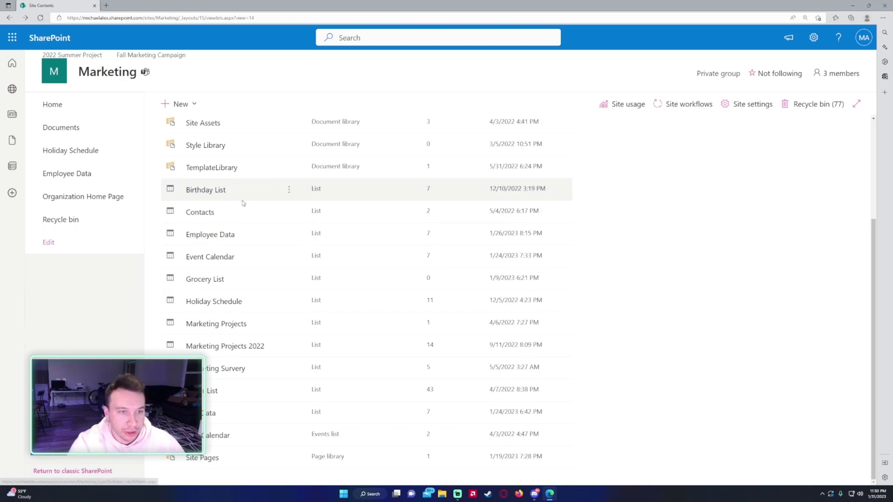
left_click(289, 212)
left_click(309, 232)
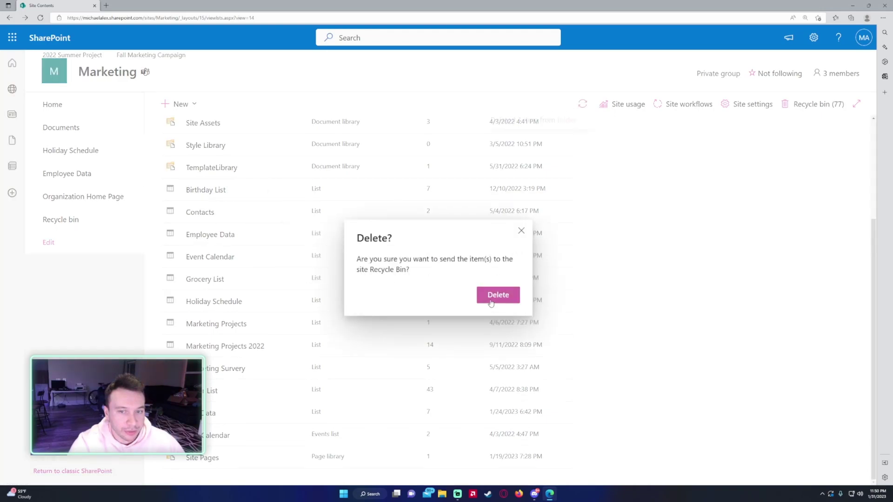
left_click(491, 302)
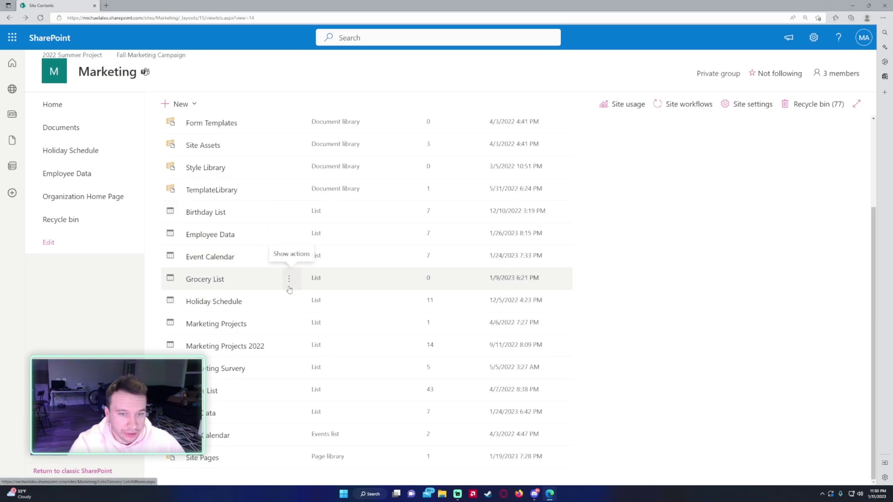
left_click(289, 287)
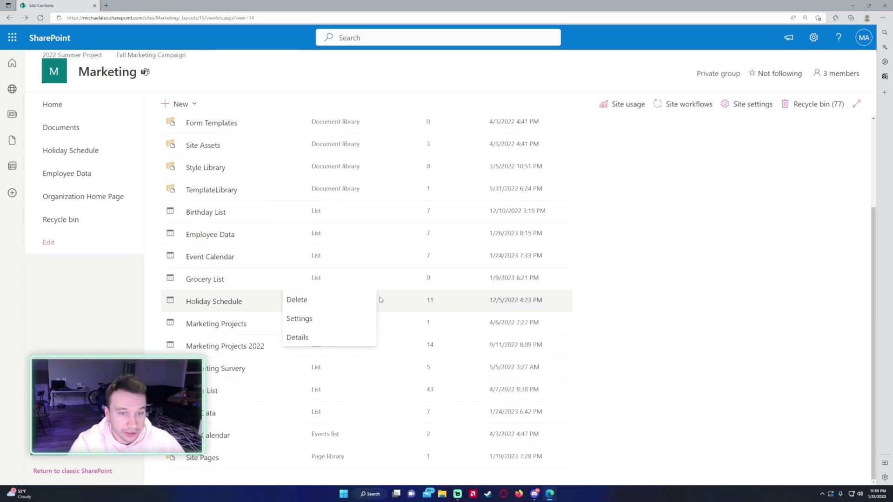
left_click(296, 299)
left_click(497, 294)
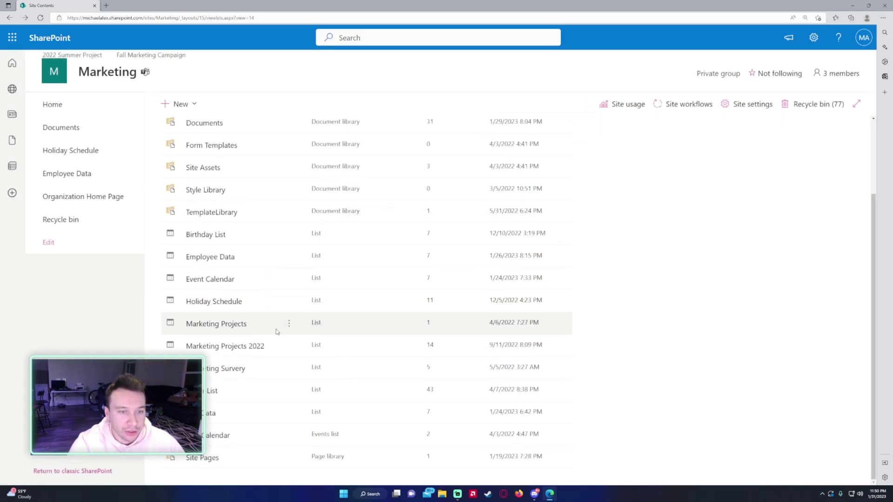
Delete Marketing Projects, Marketing Projects 2022, the survey list and another data list
left_click(289, 323)
left_click(297, 343)
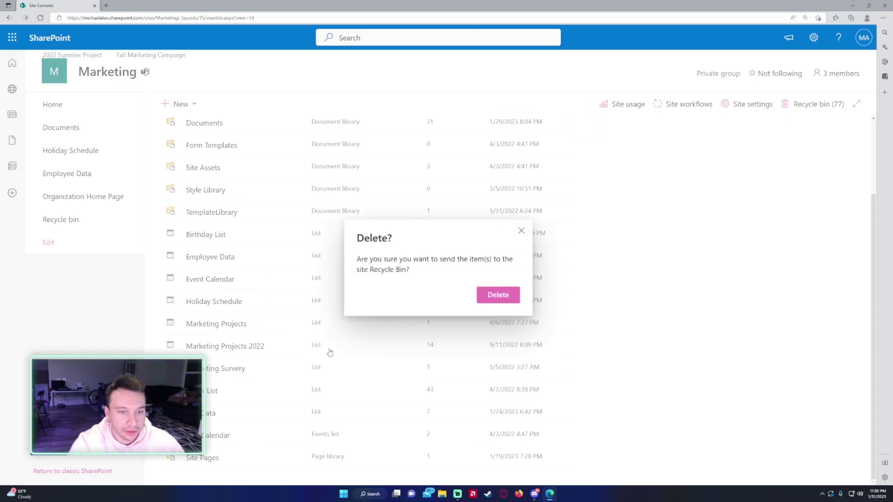
left_click(510, 306)
left_click(296, 345)
left_click(307, 365)
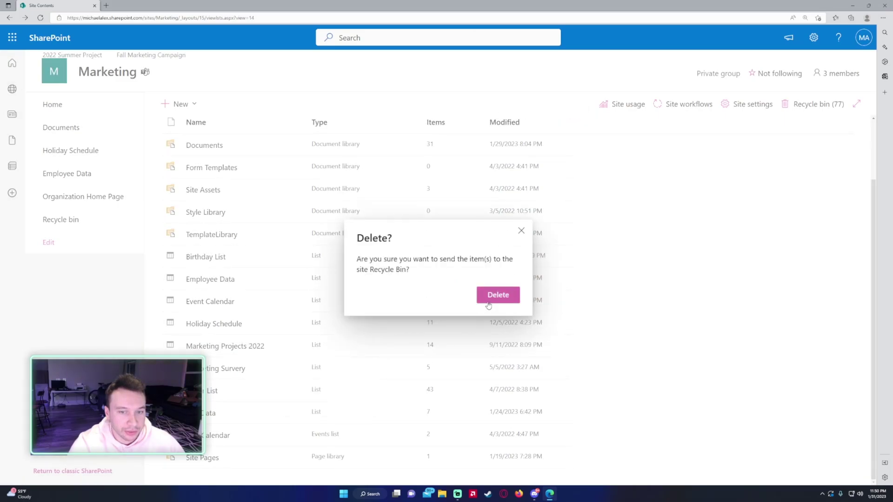
left_click(488, 305)
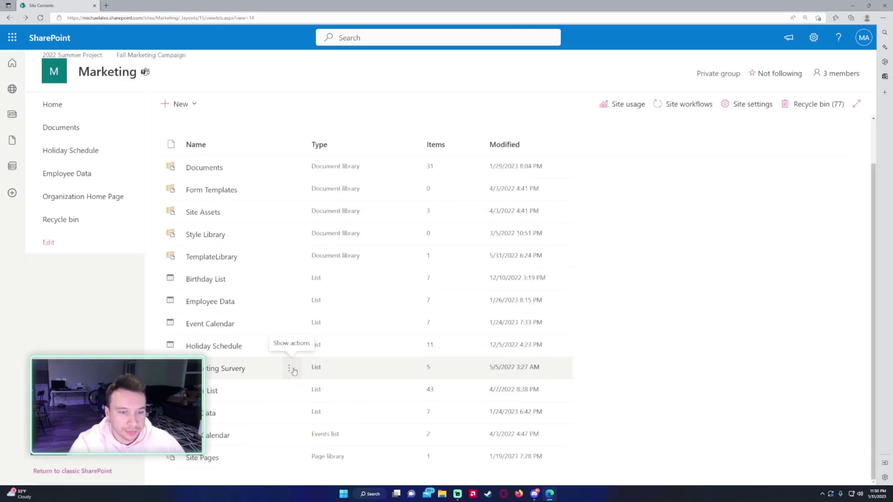
left_click(290, 369)
left_click(297, 388)
left_click(497, 304)
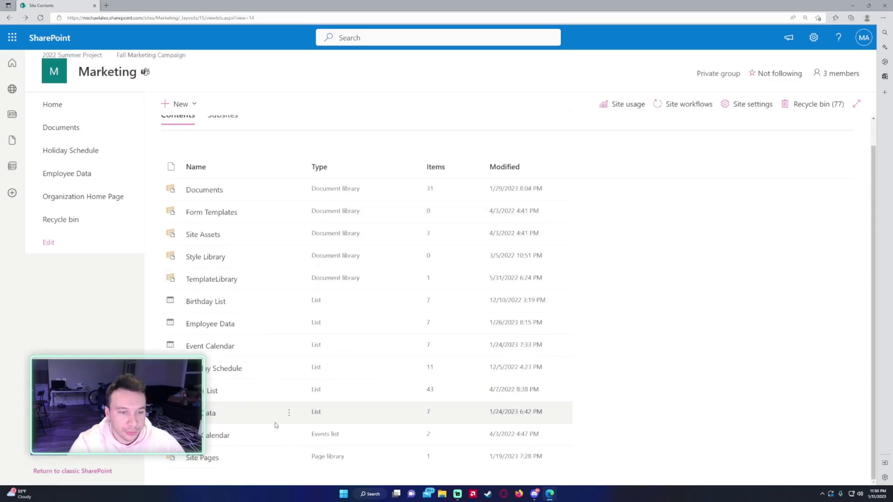
left_click(289, 413)
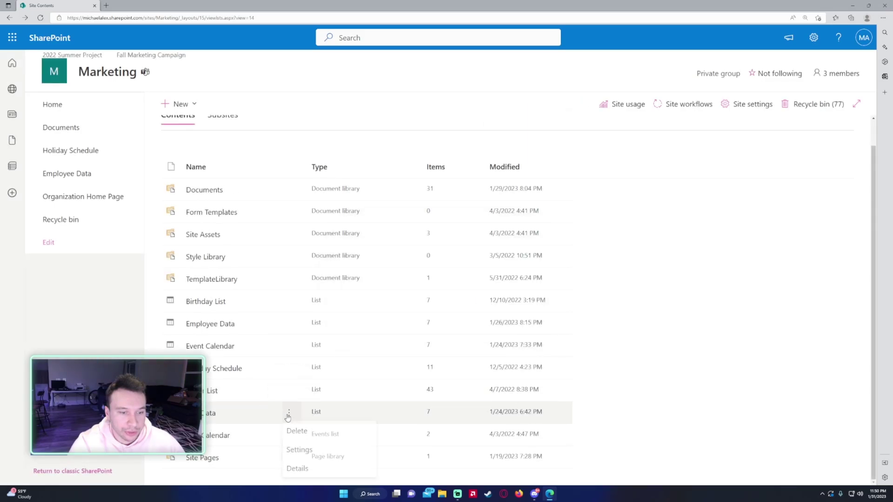
left_click(356, 435)
left_click(497, 296)
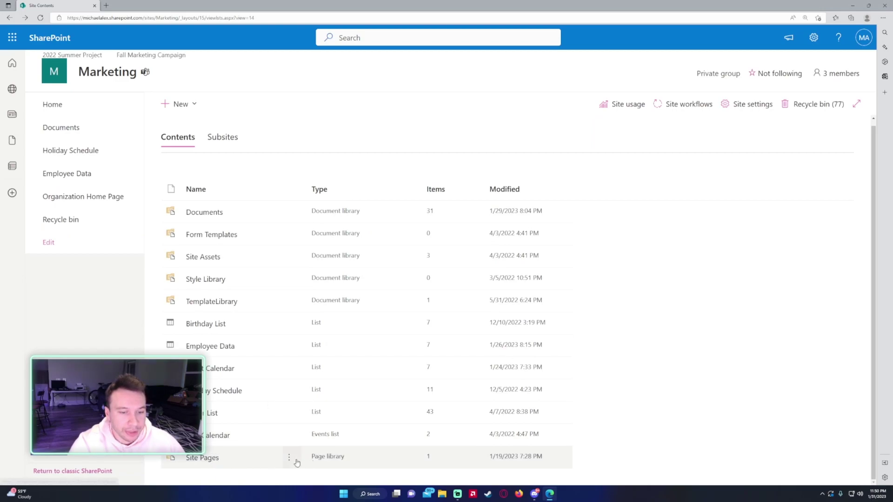
Look inside the Site Pages library, then return to site contents
left_click(289, 458)
left_click(205, 458)
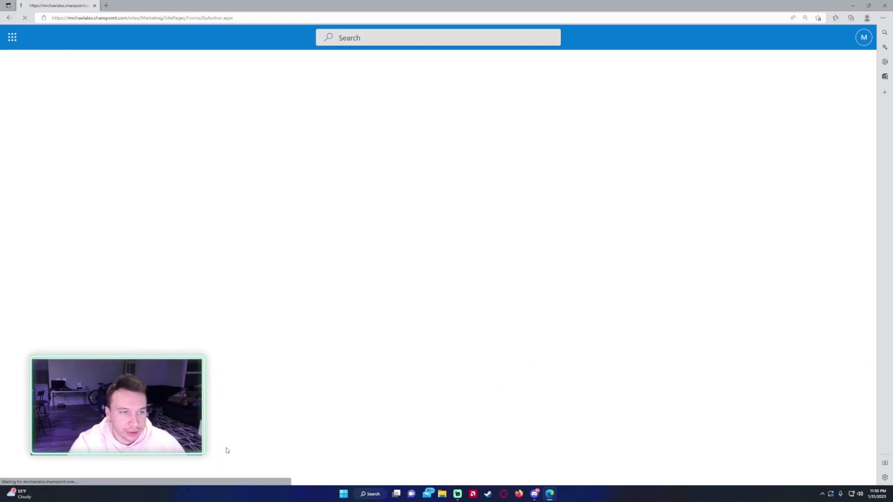
key("alt+Left")
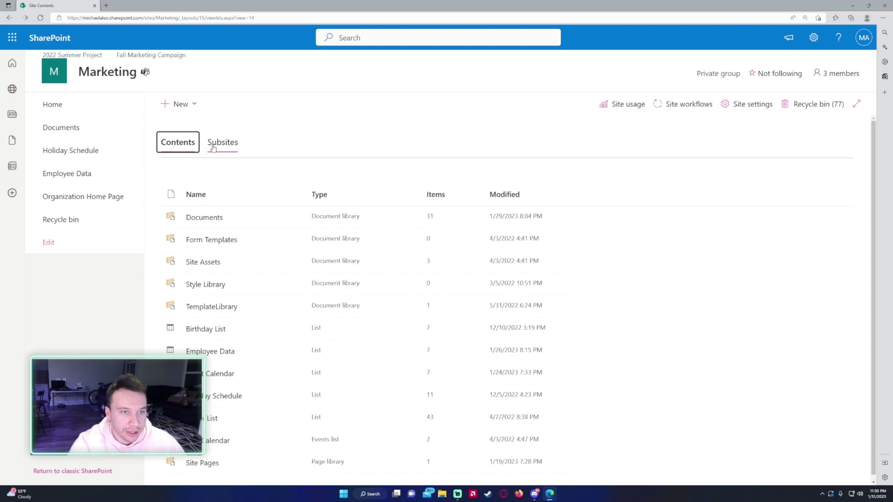
Show the Subsites tab and open the 2022 Summer Project subsite
left_click(215, 148)
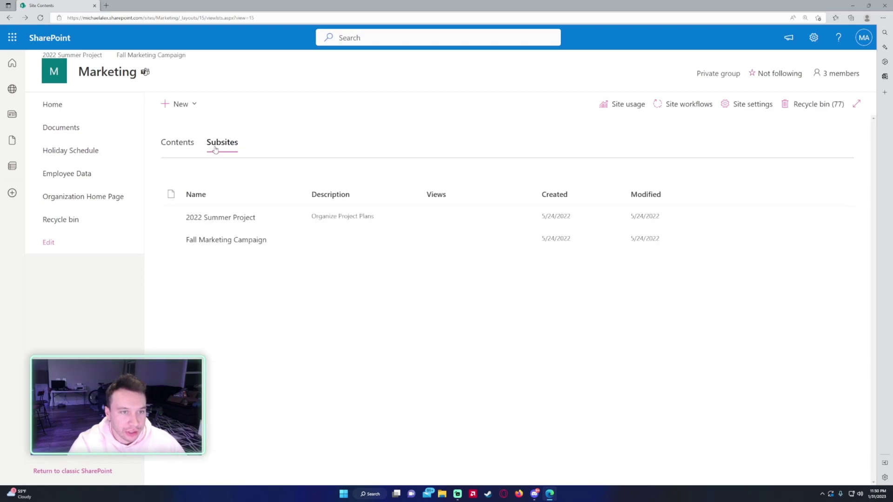
left_click(287, 219)
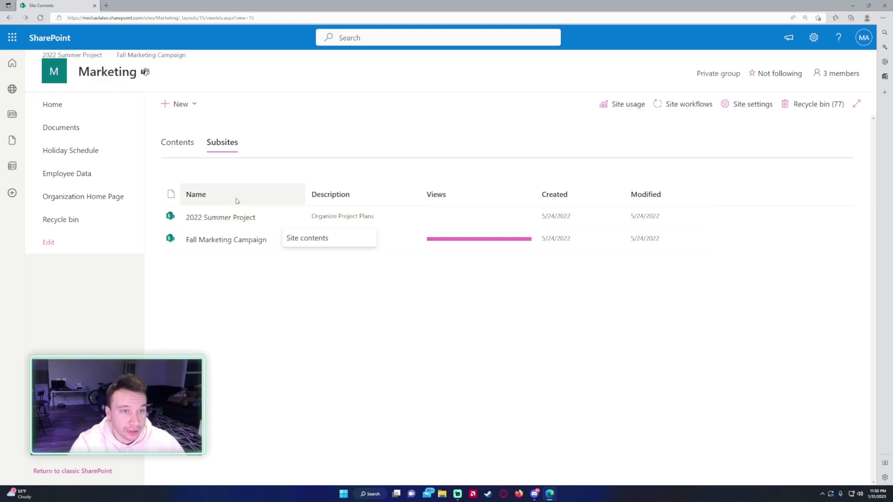
left_click(289, 218)
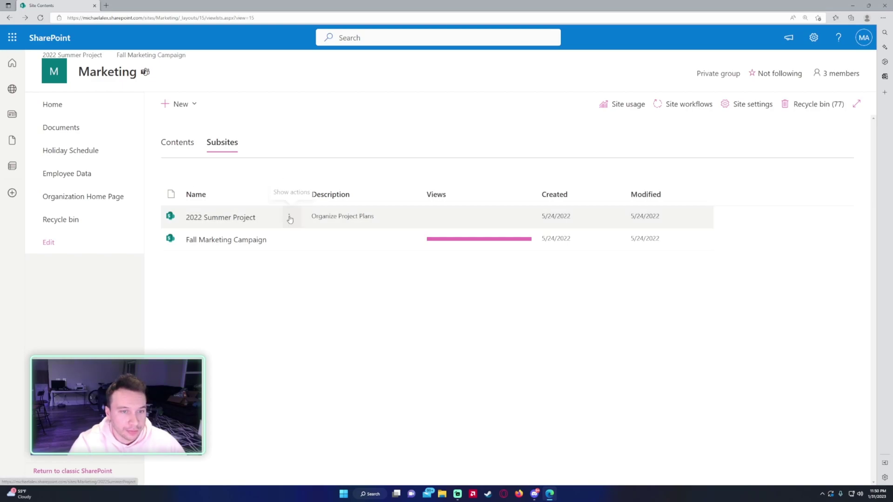
left_click(290, 219)
left_click(251, 218)
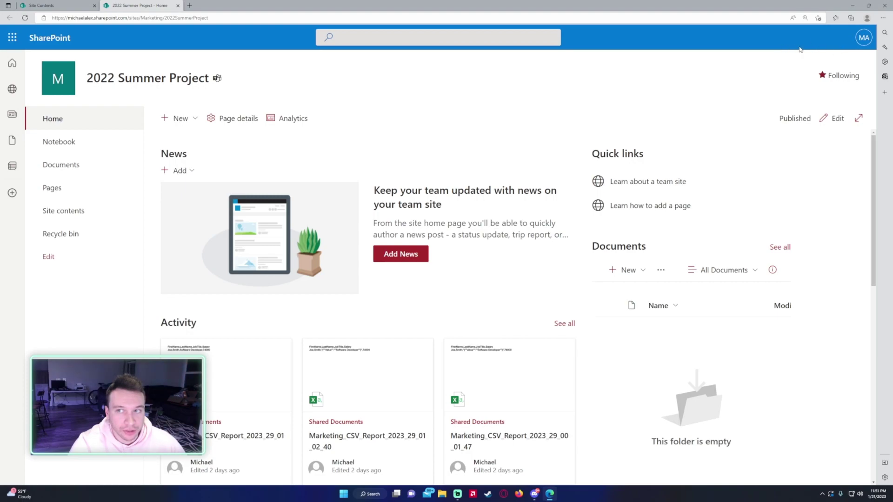
Delete 2022 Summer Project from its Site information panel, accepting the recycle bin prompt
left_click(814, 37)
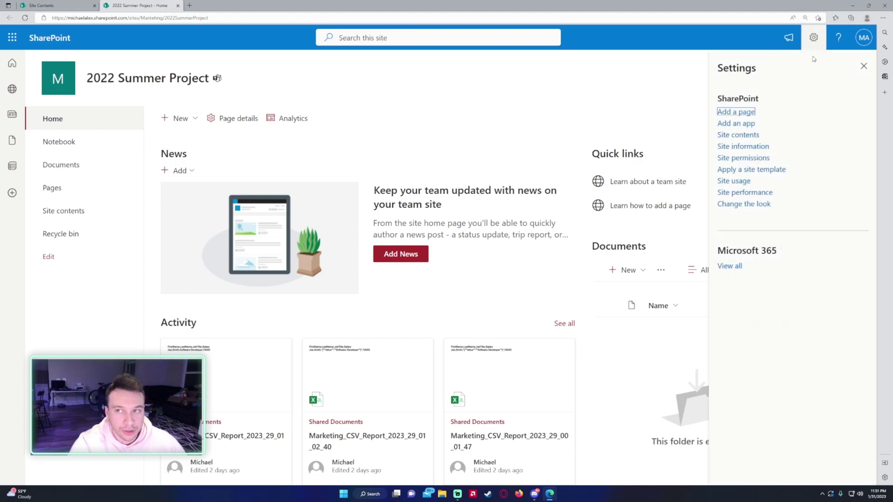
left_click(749, 147)
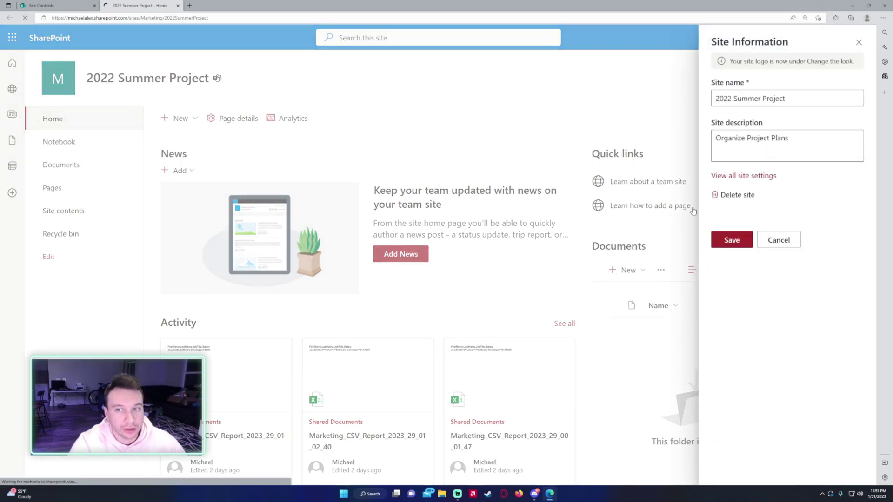
left_click(726, 196)
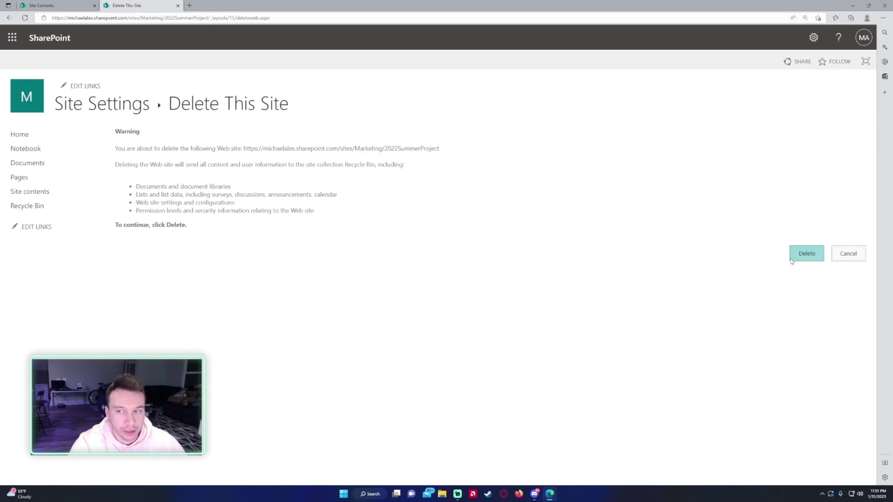
left_click(792, 260)
left_click(471, 62)
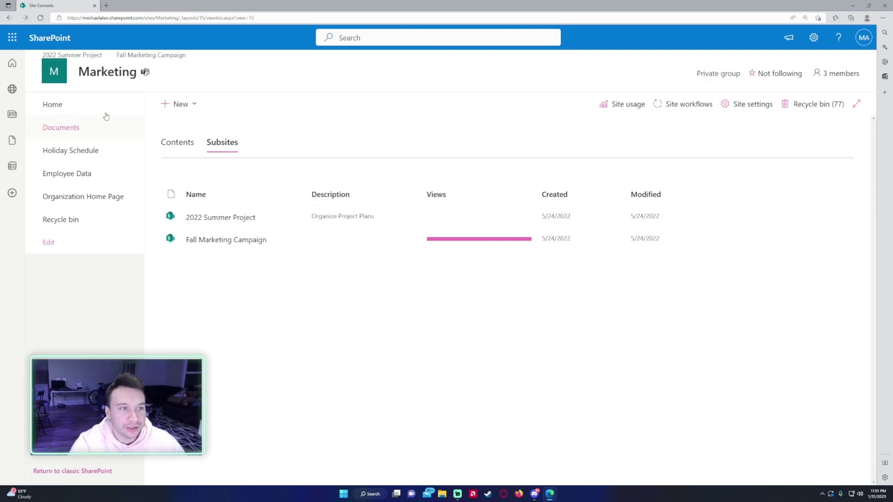
Go from the Marketing home page through Documents to the site's Recycle bin
left_click(91, 110)
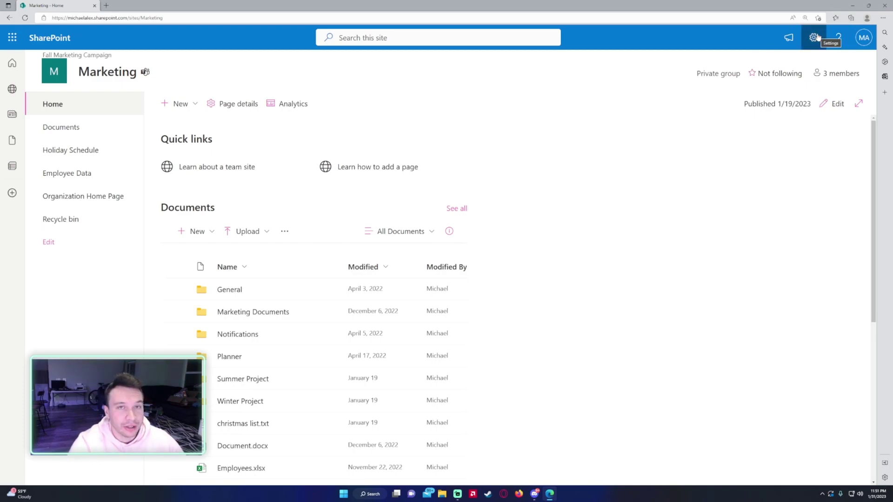
left_click(87, 127)
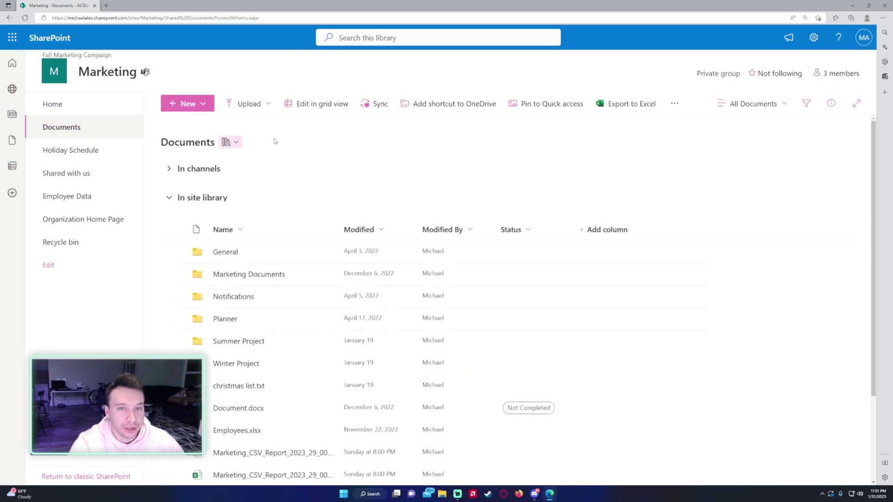
left_click(63, 242)
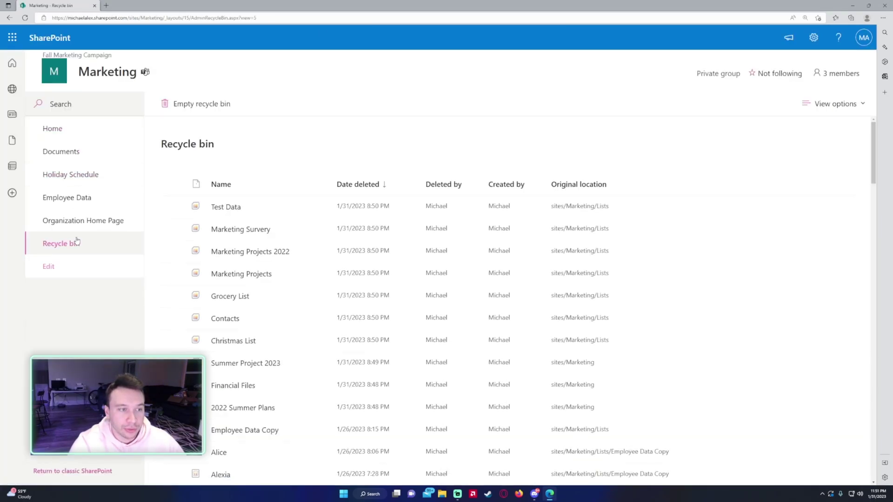
Select only Marketing Survery in the recycle bin, restore it, and return Home
left_click(52, 266)
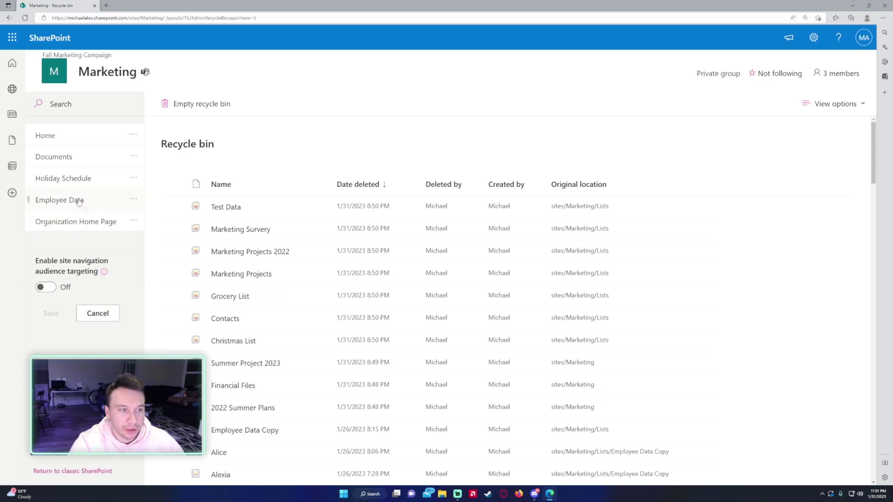
left_click(93, 314)
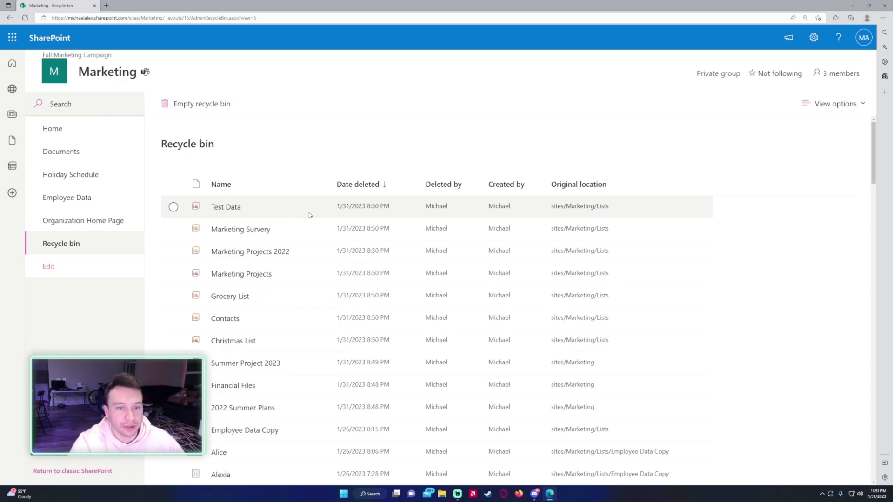
left_click(303, 250)
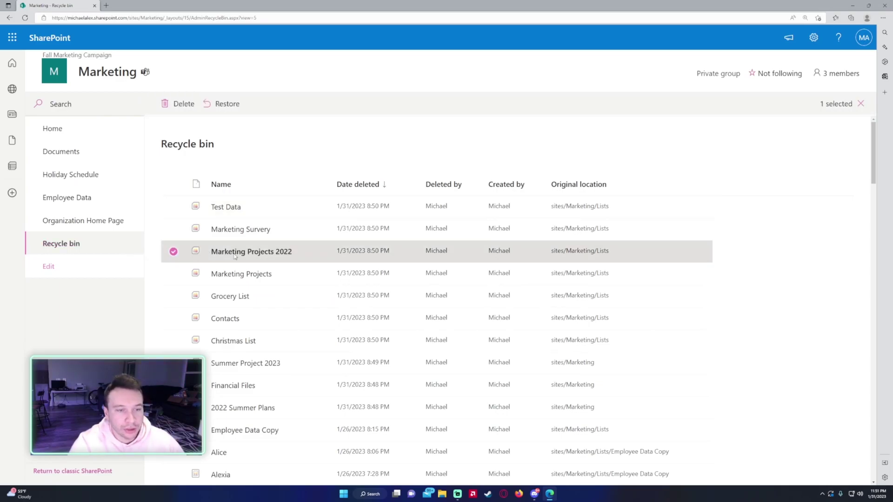
left_click(262, 279)
left_click(275, 229, "shift")
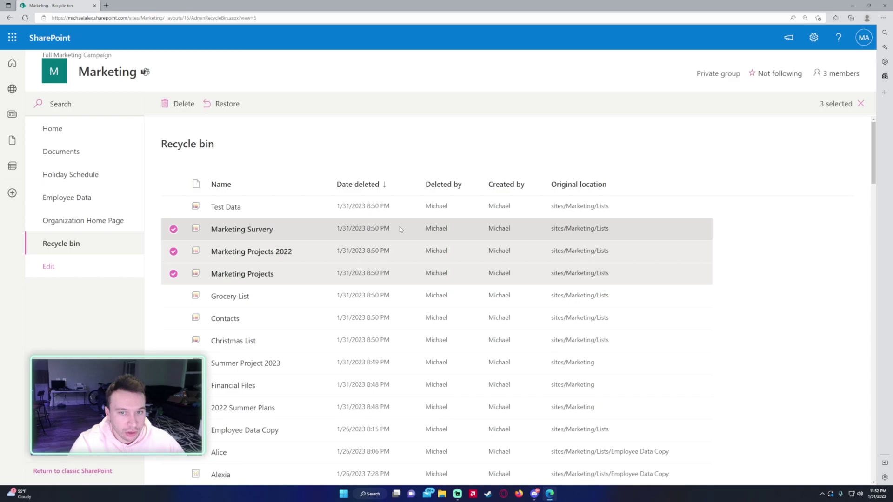
left_click(272, 207)
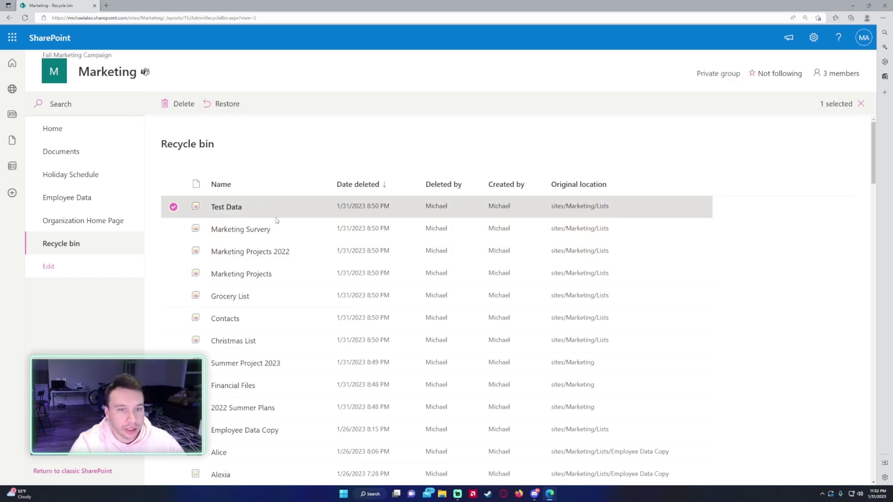
left_click(284, 230)
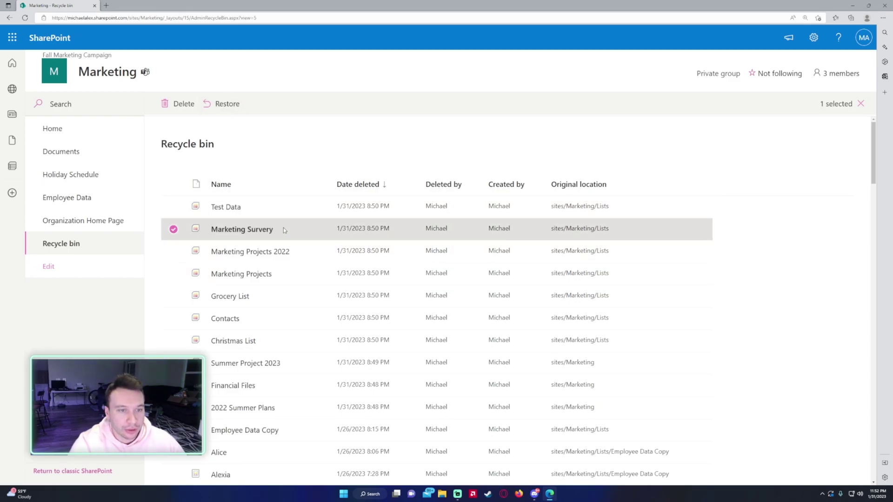
left_click(227, 104)
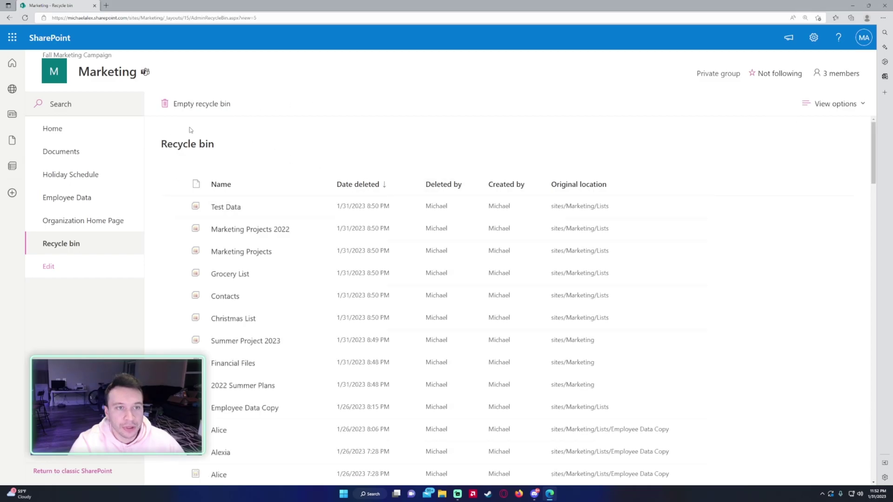
left_click(99, 130)
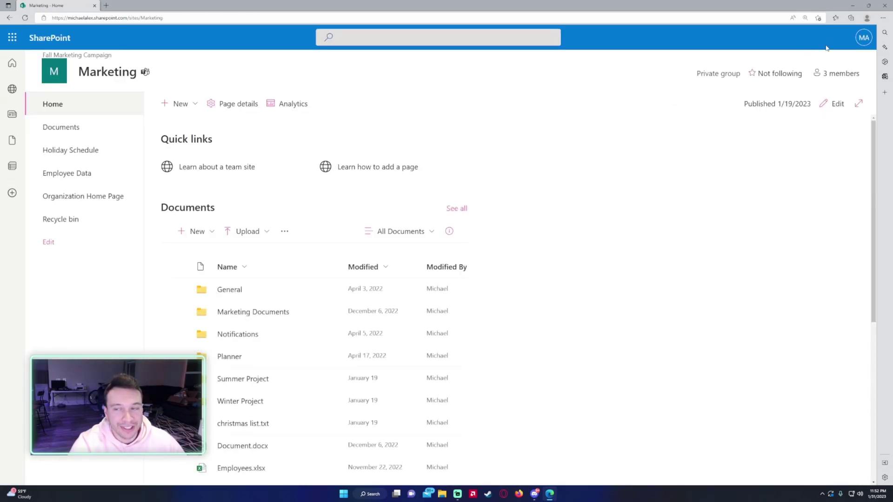
Return to site contents and open the restored Marketing Survery list
key("alt+Left")
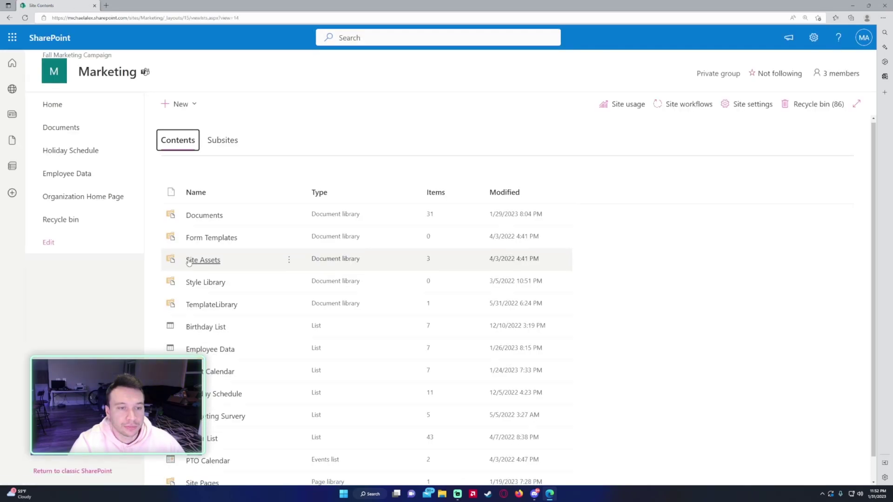
scroll(293, 261, "down", 1)
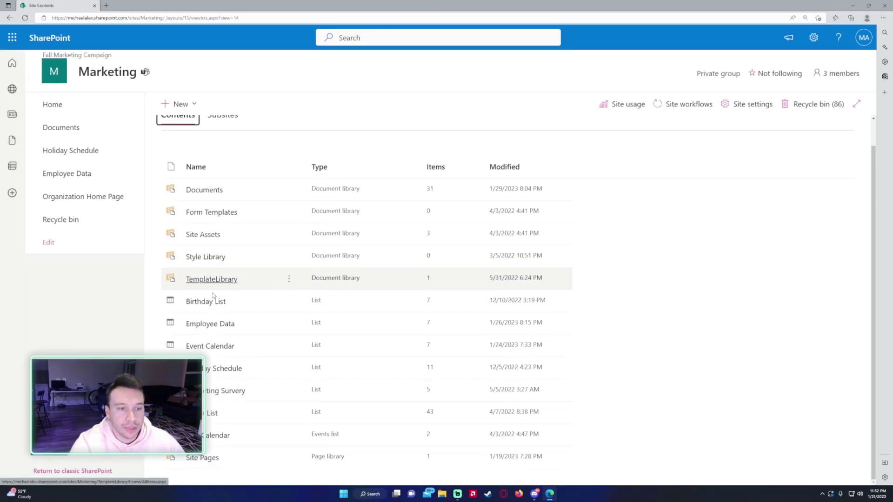
left_click(227, 391)
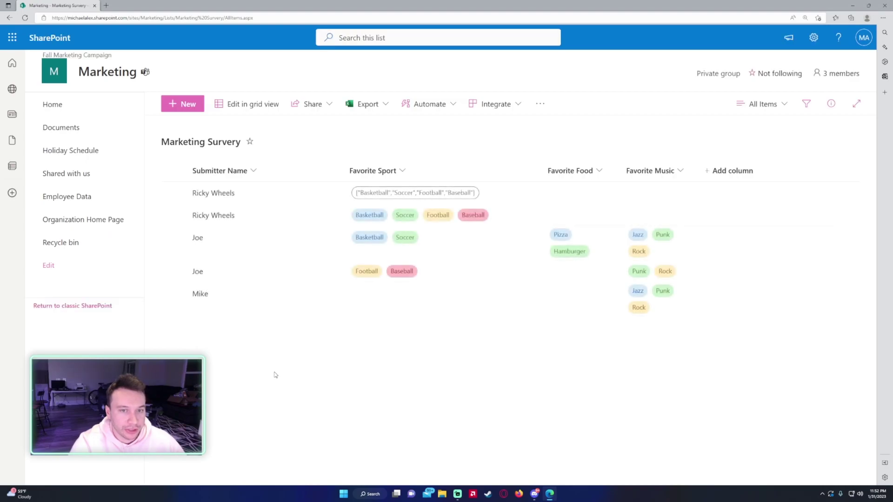